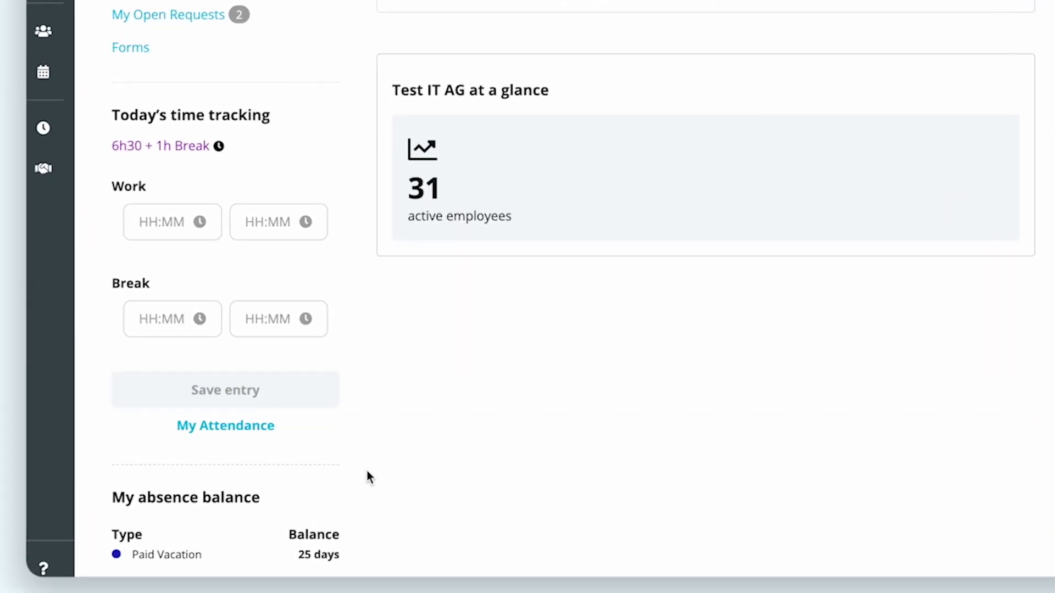
Go to My Attendance and scroll down to today's pending 09:30–12:00 and 13:00–17:00 entry
{"action": "left_click", "coordinate": [253, 427]}
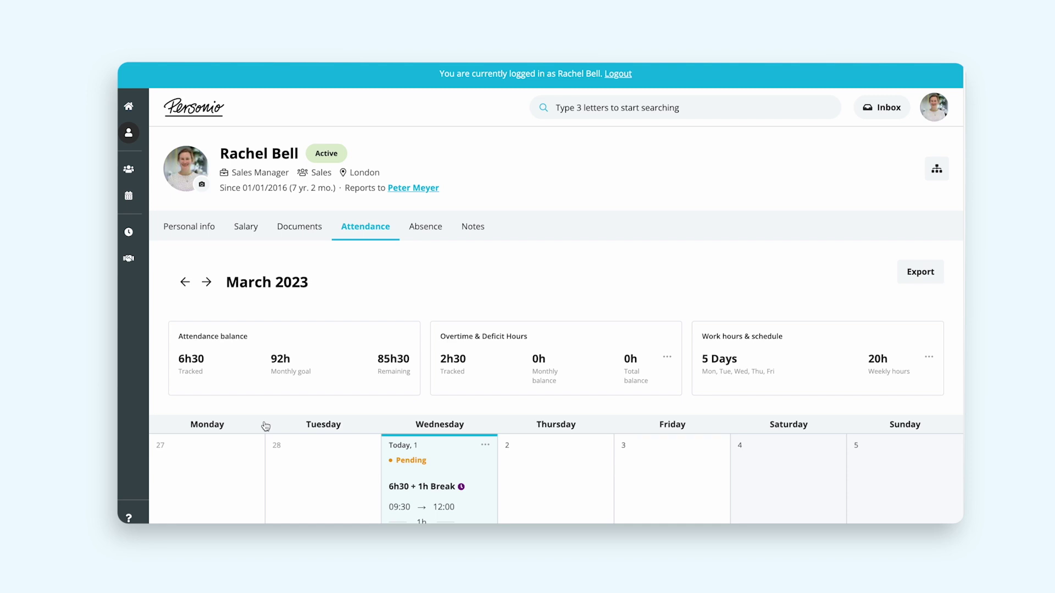
{"action": "scroll", "coordinate": [265, 426], "scroll_direction": "down", "scroll_amount": 3}
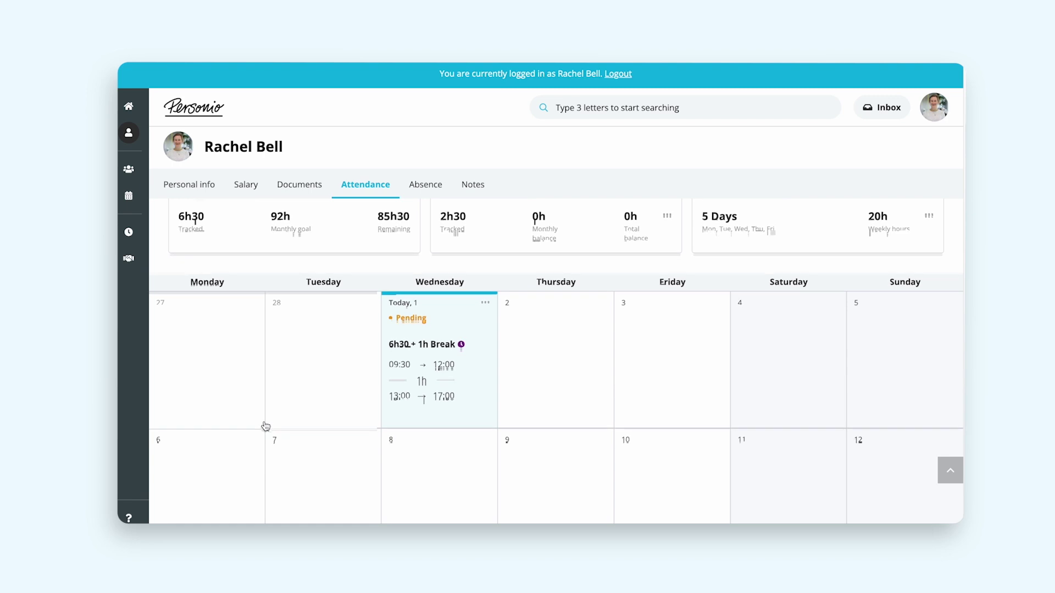
{"action": "scroll", "coordinate": [263, 426], "scroll_direction": "down", "scroll_amount": 2}
{"action": "mouse_move", "coordinate": [533, 332]}
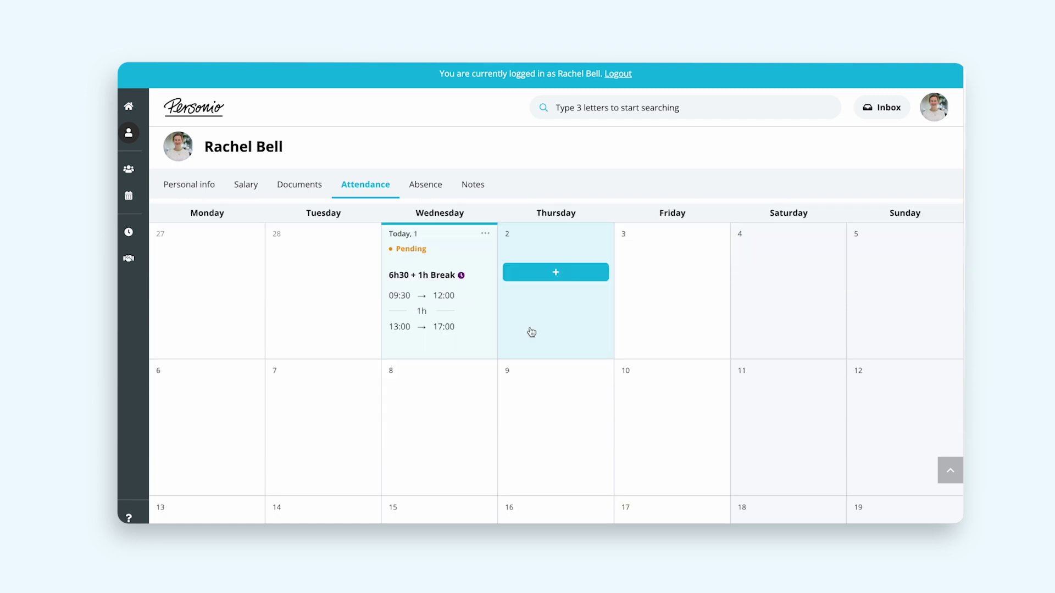
Start a Thursday 2 March entry with morning work from 09:00 to 12:00
{"action": "left_click", "coordinate": [530, 279]}
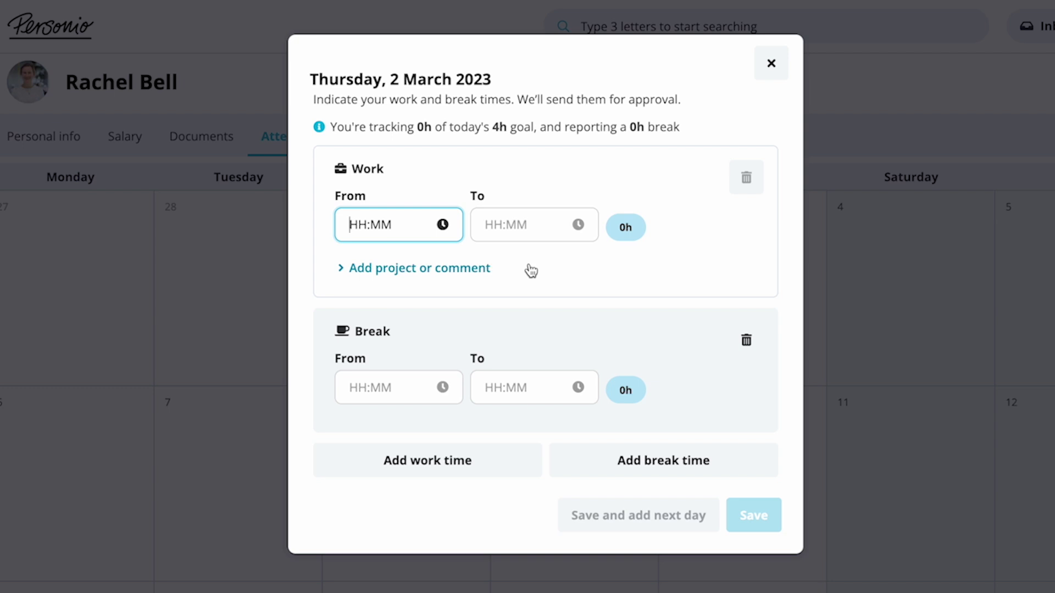
{"action": "type", "text": "09:00"}
{"action": "left_click", "coordinate": [537, 227]}
{"action": "type", "text": "1"}
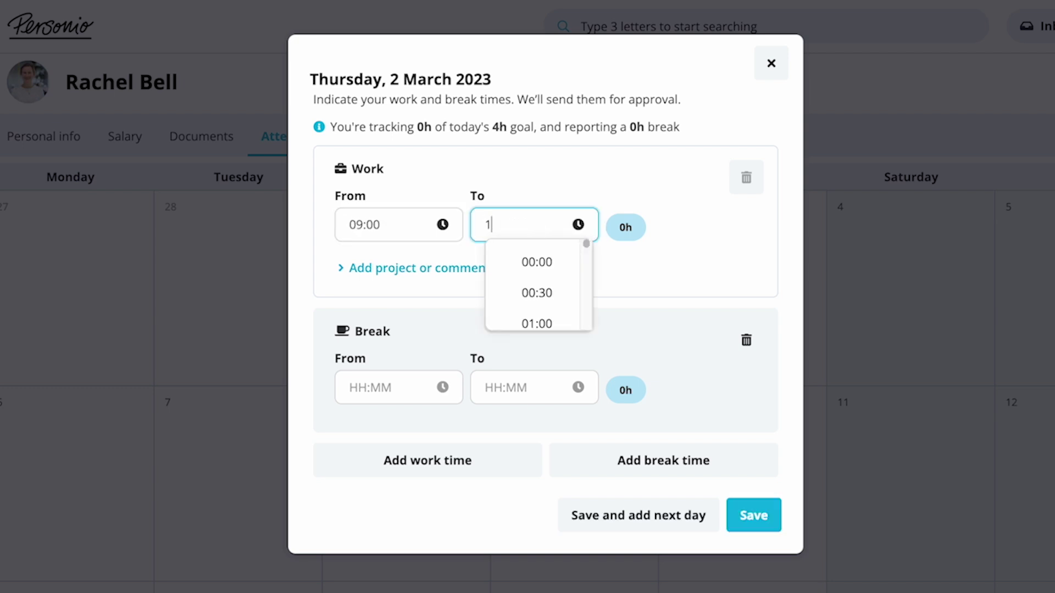
{"action": "type", "text": "2:00"}
{"action": "left_click", "coordinate": [631, 247]}
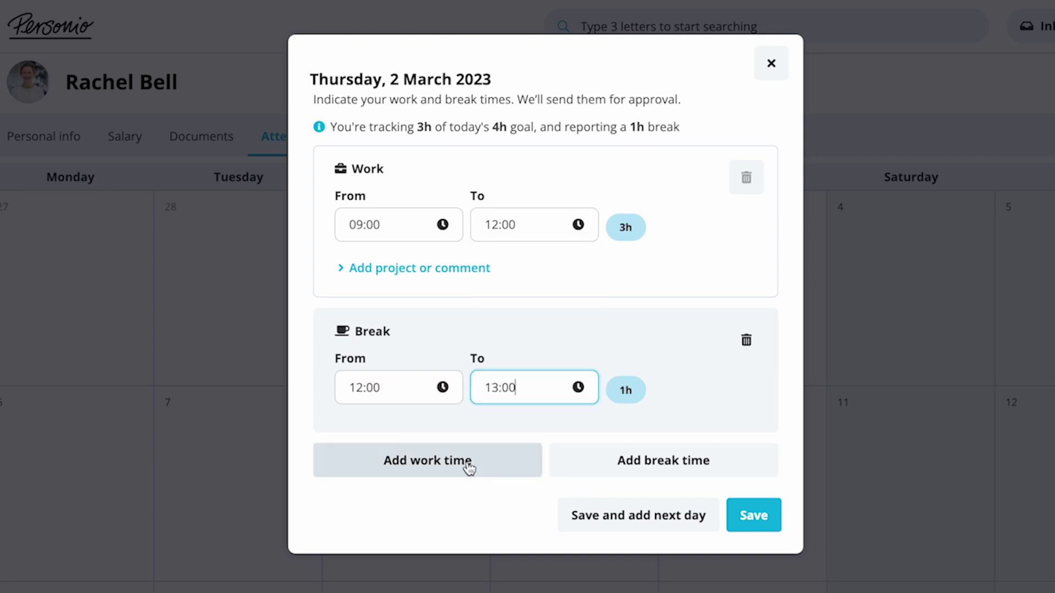
Add a second work period from 13:00 to 17:00 after the break
{"action": "left_click", "coordinate": [468, 465]}
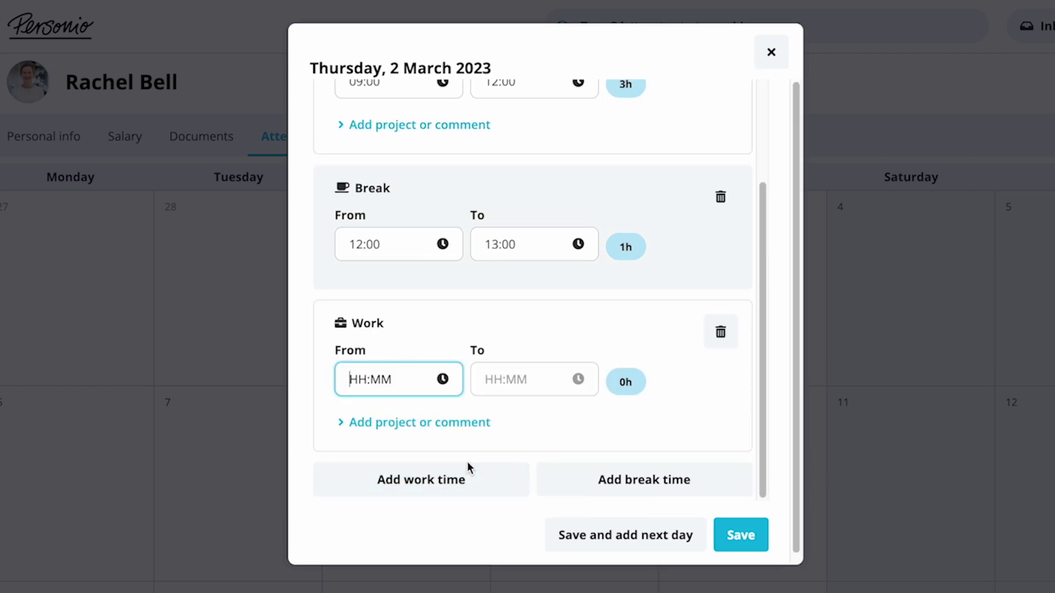
{"action": "type", "text": "13:00"}
{"action": "left_click", "coordinate": [513, 381]}
{"action": "type", "text": "17:00"}
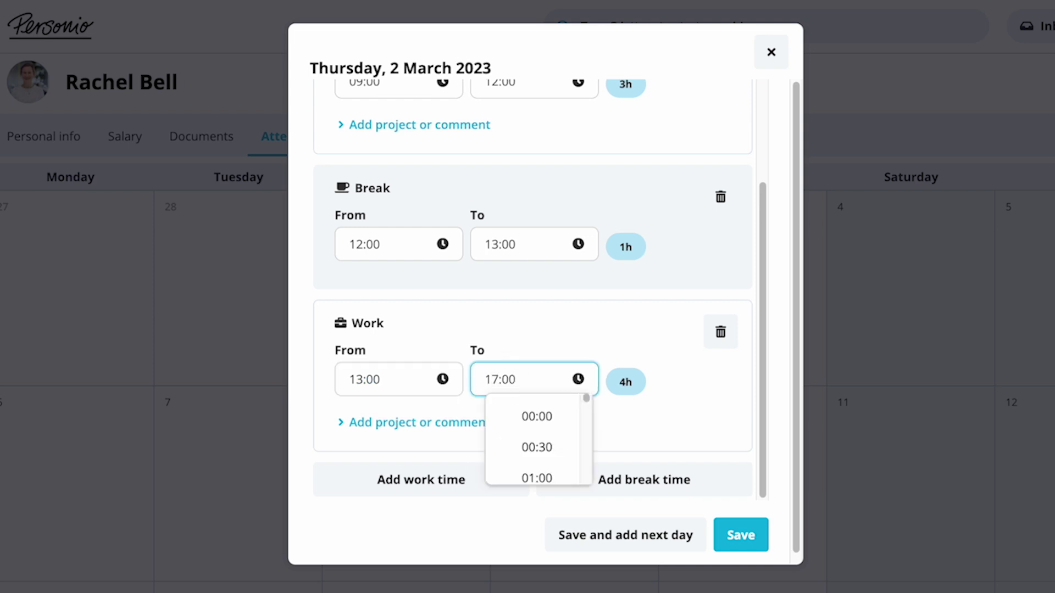
{"action": "left_click", "coordinate": [614, 410]}
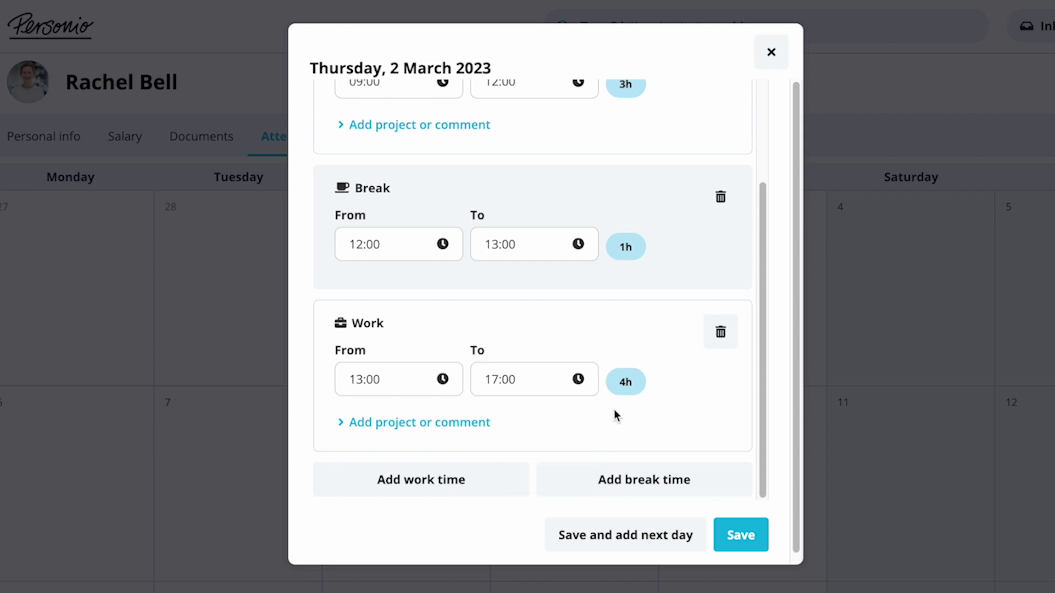
Assign the afternoon period to The Sunflower Project and save the entry
{"action": "left_click", "coordinate": [464, 429]}
{"action": "left_click", "coordinate": [465, 345]}
{"action": "left_click", "coordinate": [465, 389]}
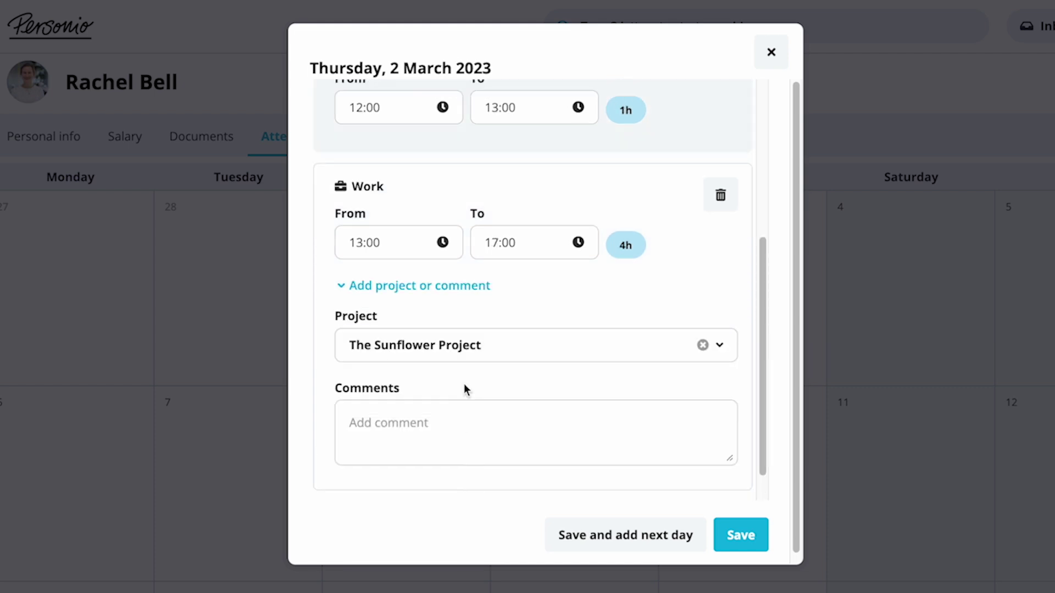
{"action": "left_click", "coordinate": [461, 416]}
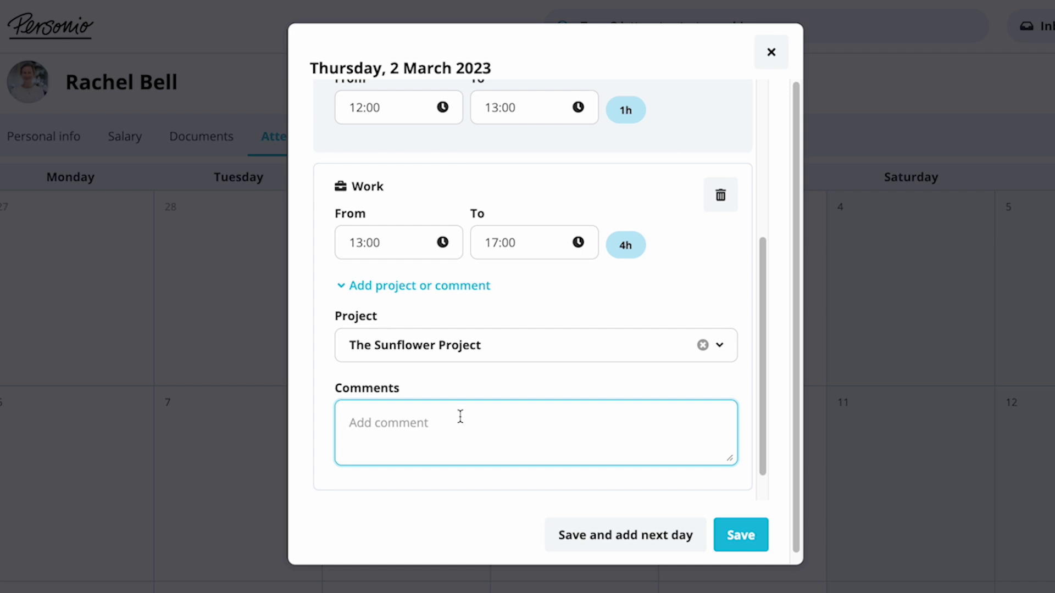
{"action": "left_click", "coordinate": [730, 536]}
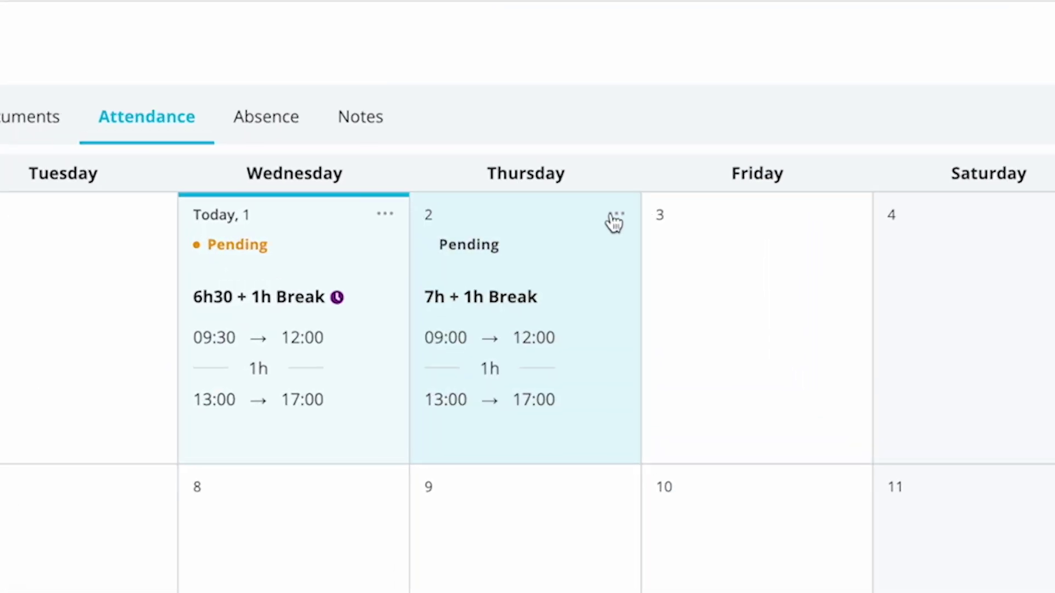
Use Copy Hours on Thursday 2 March with Friday ticked to copy them to all Fridays
{"action": "left_click", "coordinate": [616, 217]}
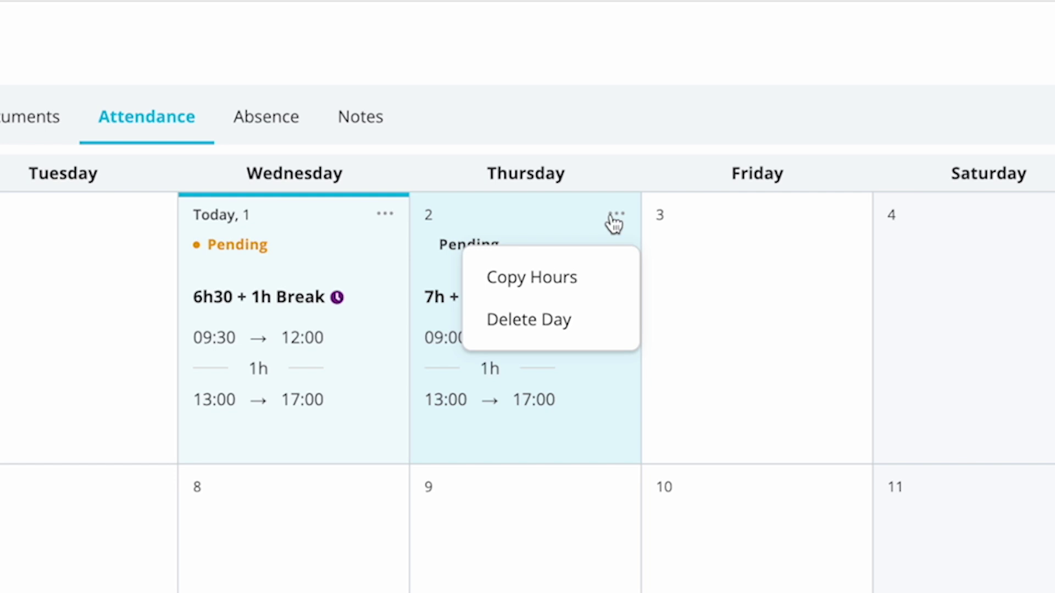
{"action": "left_click", "coordinate": [608, 276]}
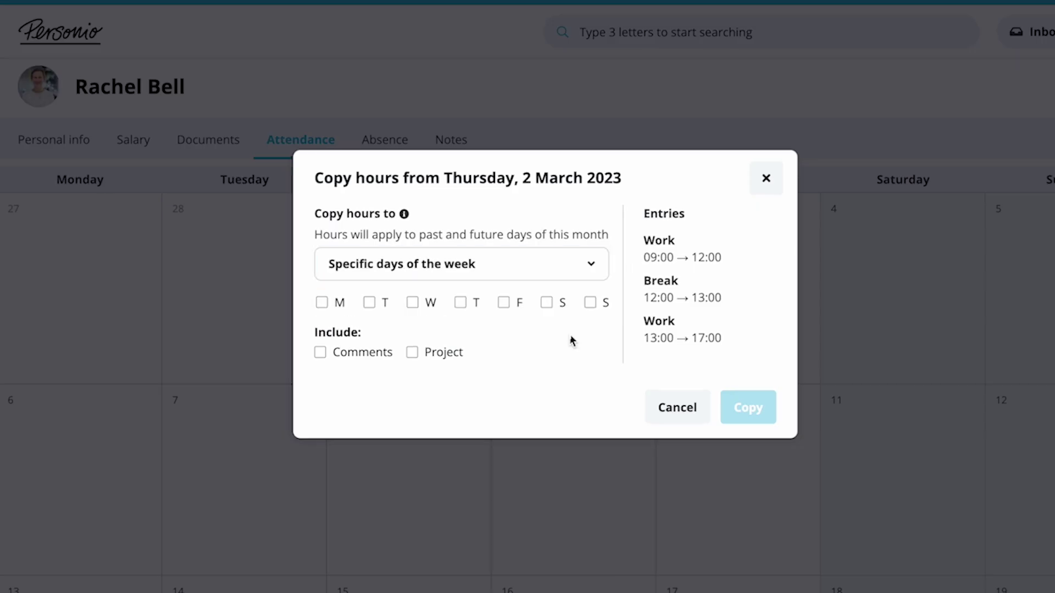
{"action": "left_click", "coordinate": [511, 307]}
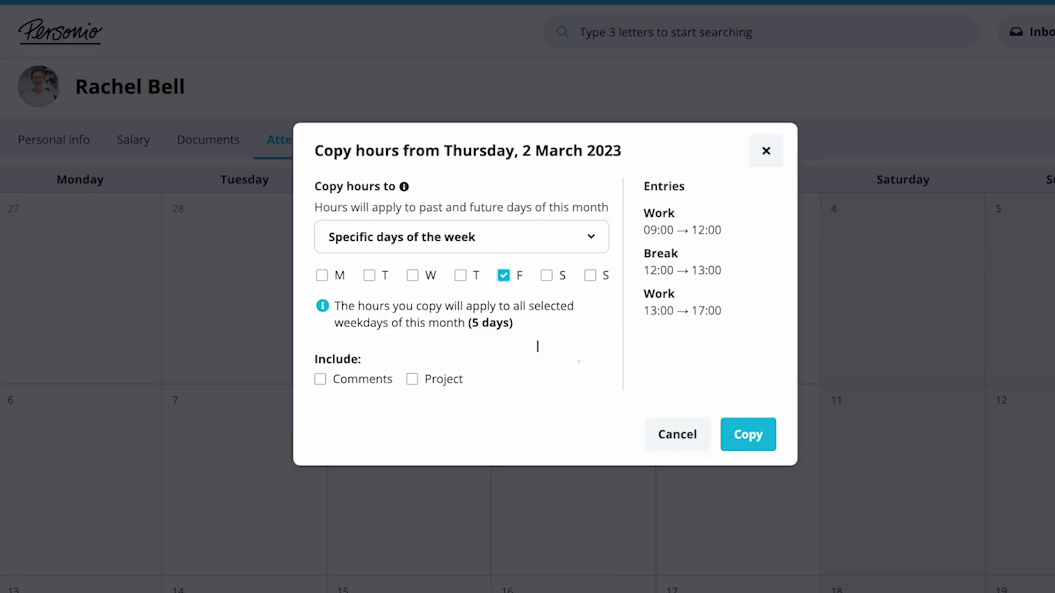
{"action": "left_click", "coordinate": [738, 433]}
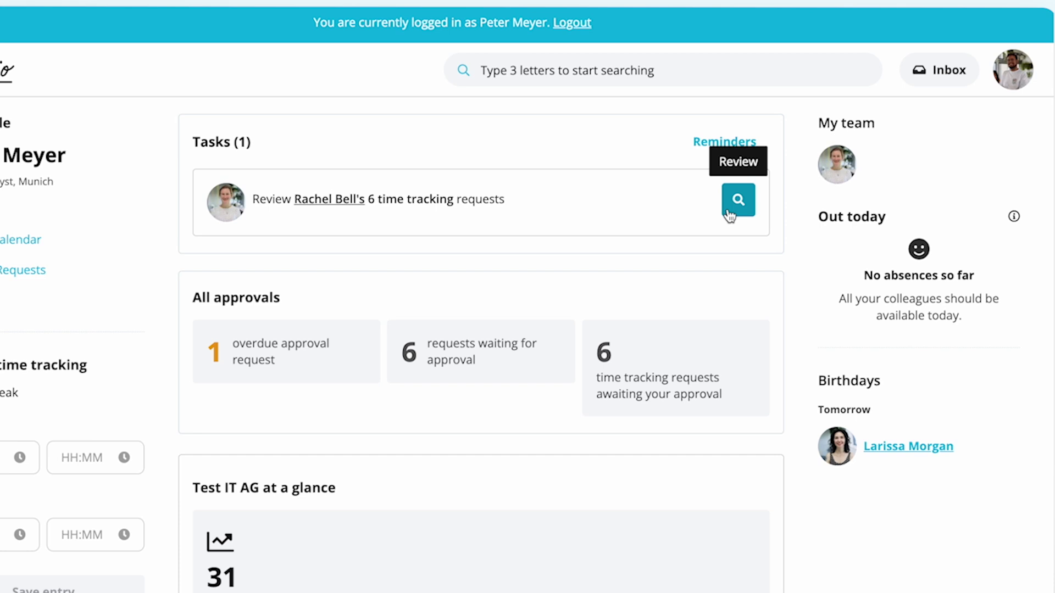
As manager, review the pending requests and decline the 24.03.2023 tracked time
{"action": "left_click", "coordinate": [727, 213]}
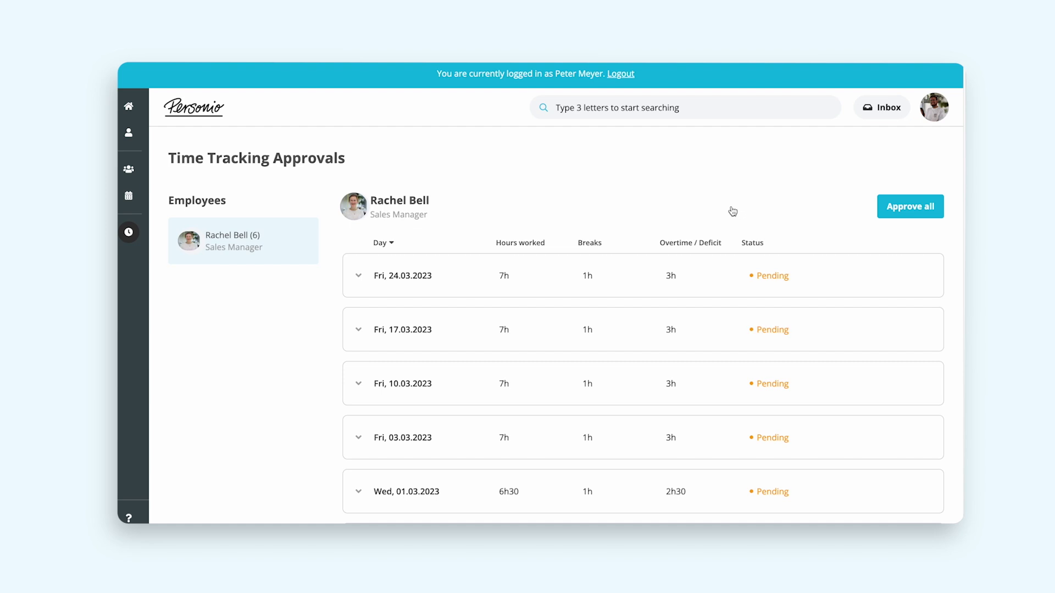
{"action": "left_click", "coordinate": [623, 277]}
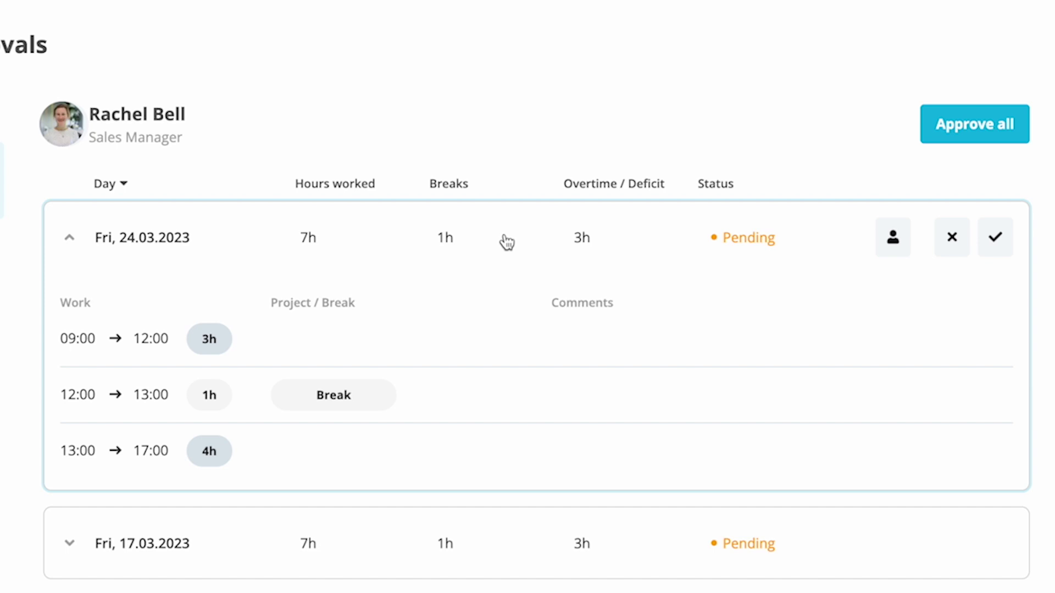
{"action": "left_click", "coordinate": [953, 250]}
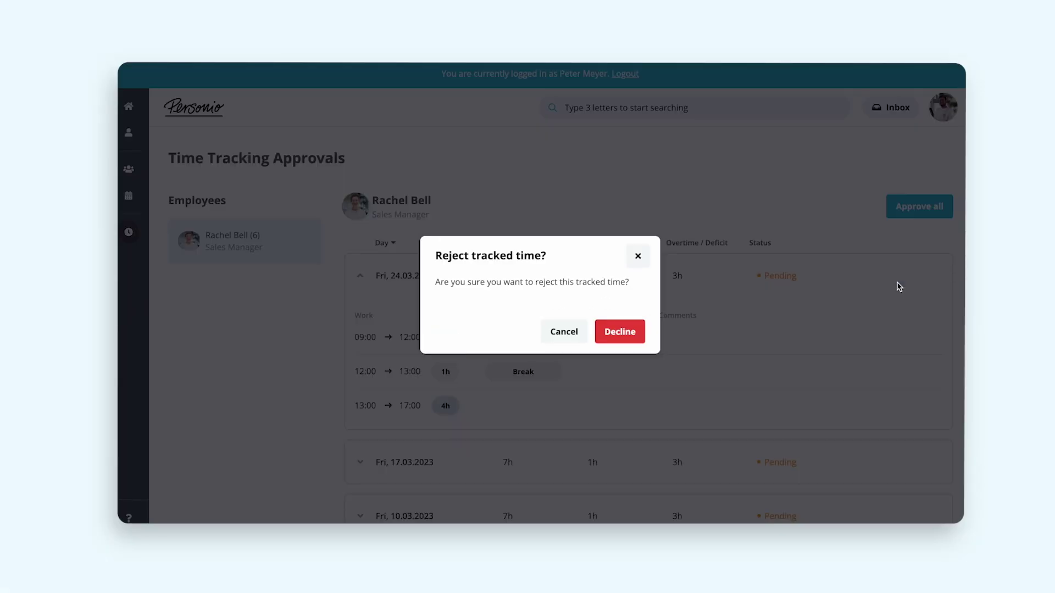
{"action": "left_click", "coordinate": [602, 332]}
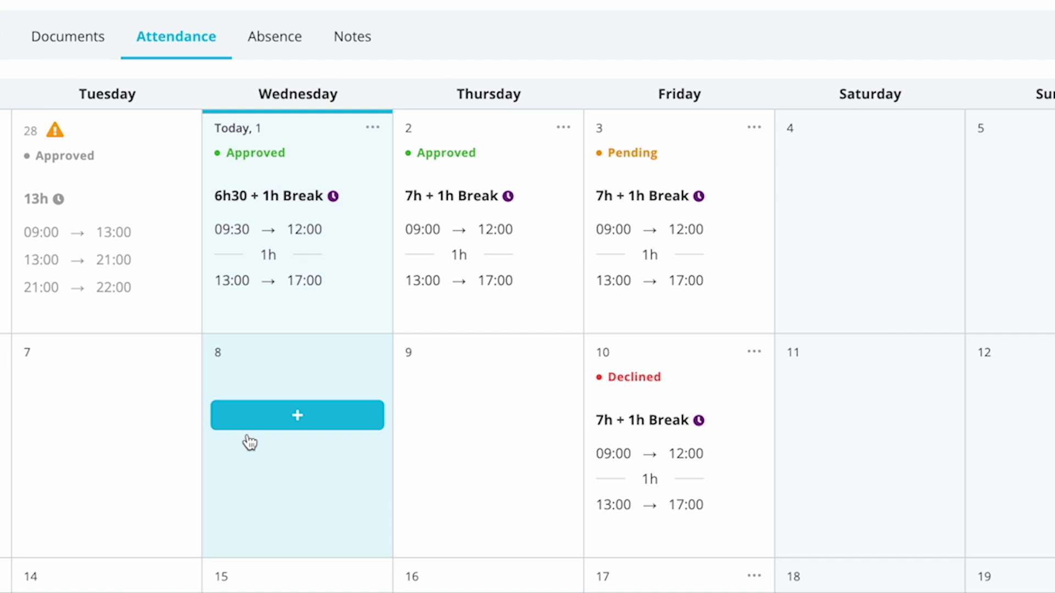
Reopen the declined 10 March entry, set its project to The Sunflower Project, and save
{"action": "left_click", "coordinate": [633, 413]}
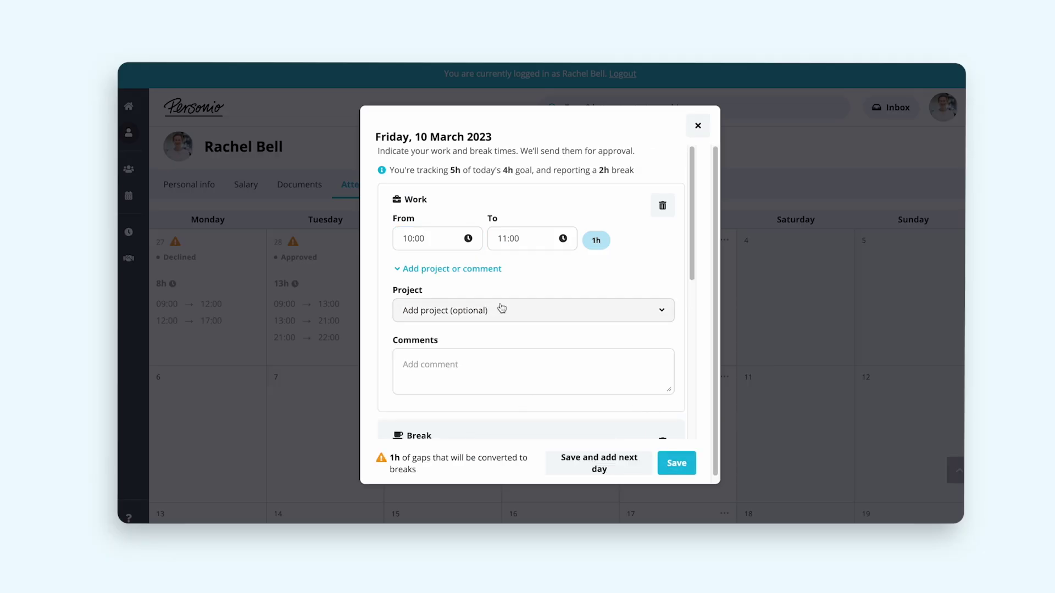
{"action": "left_click", "coordinate": [499, 308]}
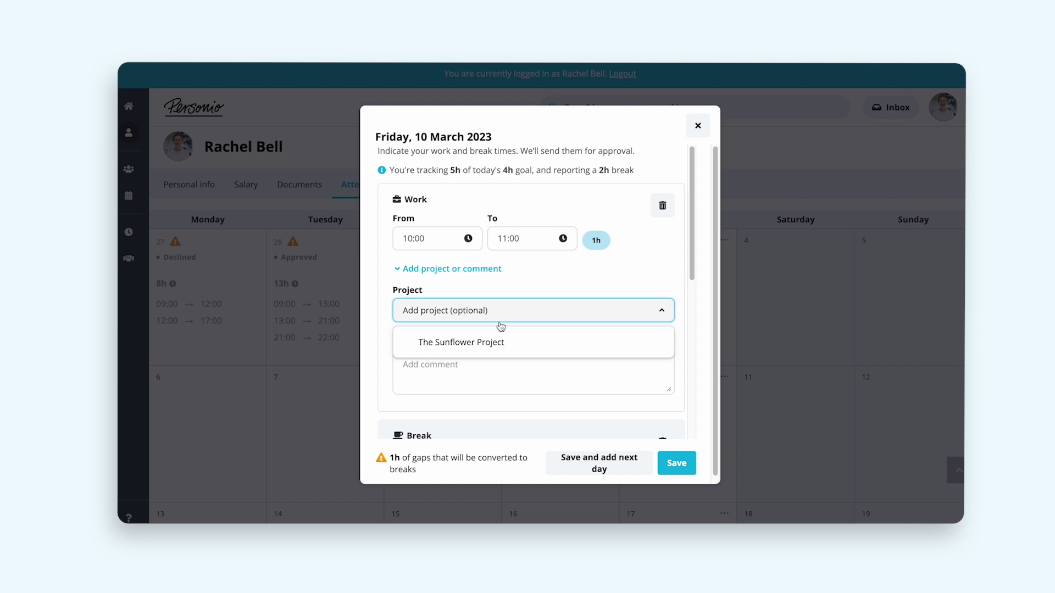
{"action": "left_click", "coordinate": [500, 345]}
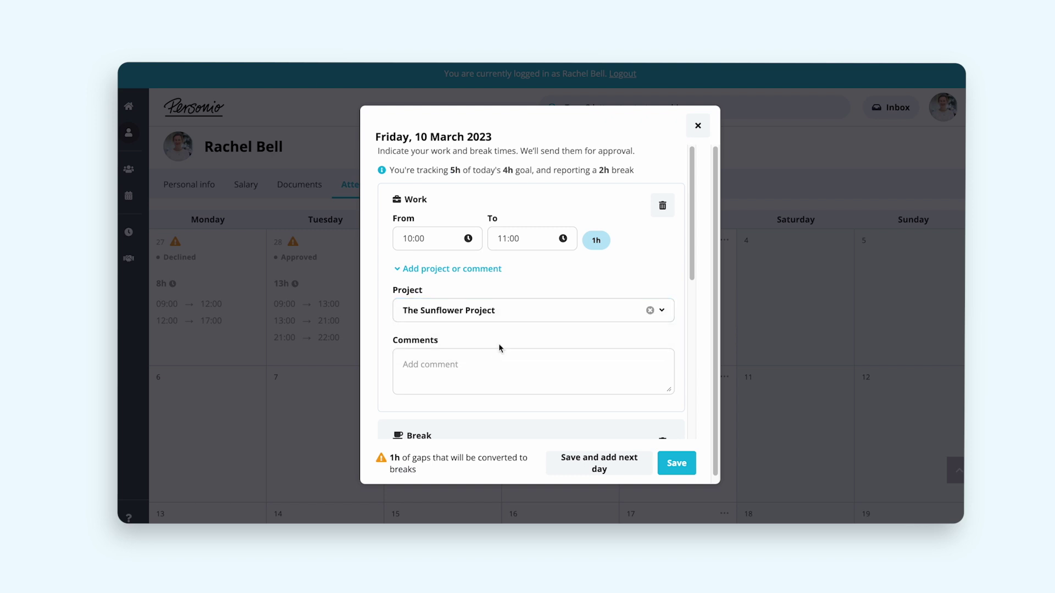
{"action": "left_click", "coordinate": [676, 463]}
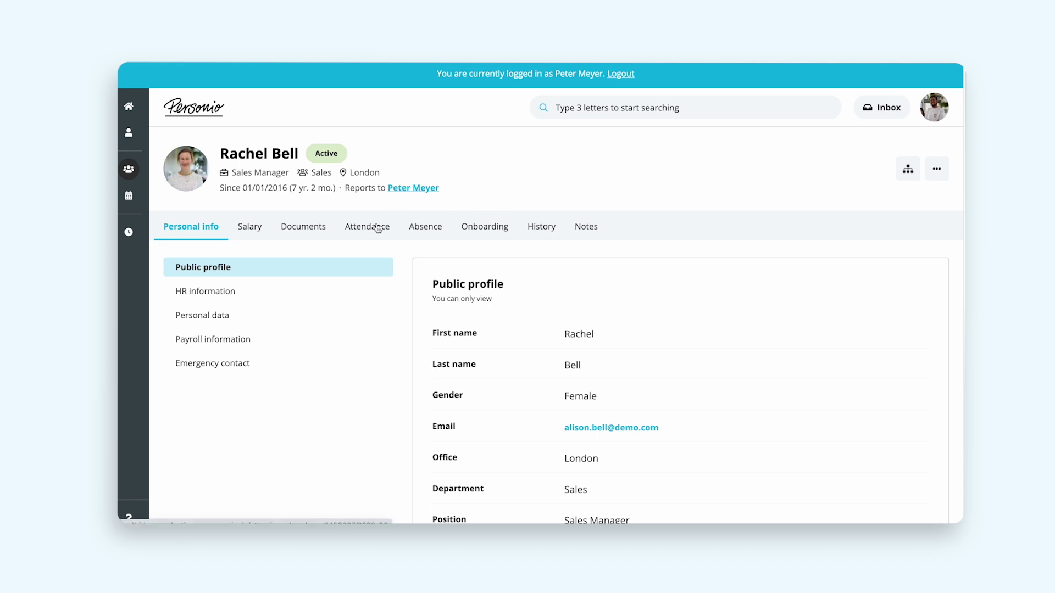
View the employee's Attendance tab totals, then go to System Reports
{"action": "left_click", "coordinate": [378, 228]}
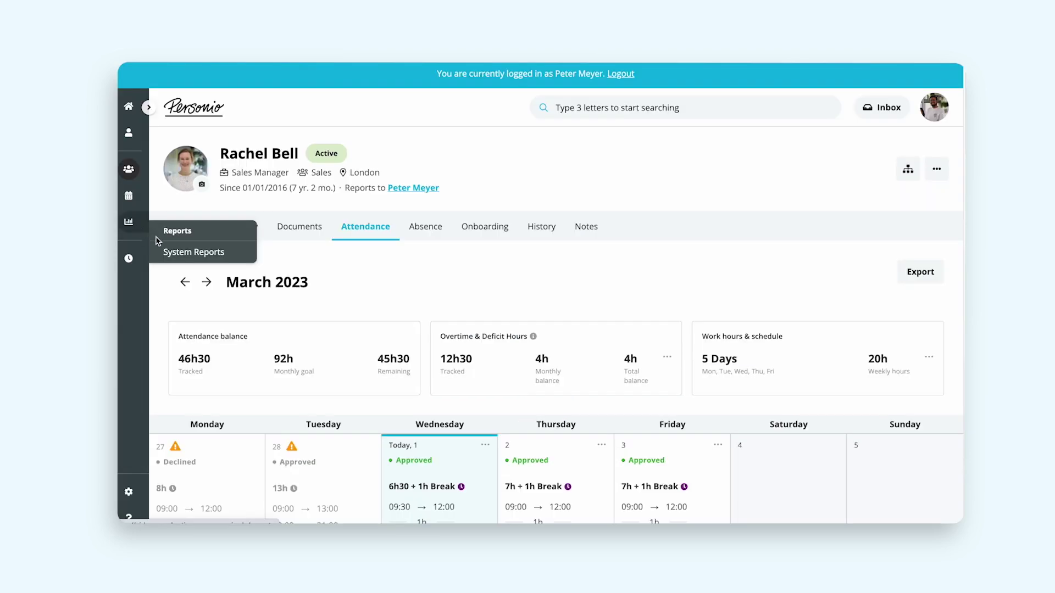
{"action": "left_click", "coordinate": [169, 250]}
Filter the Attendance Periods report by Project: The Sunflower Project and submit
{"action": "left_click", "coordinate": [583, 361]}
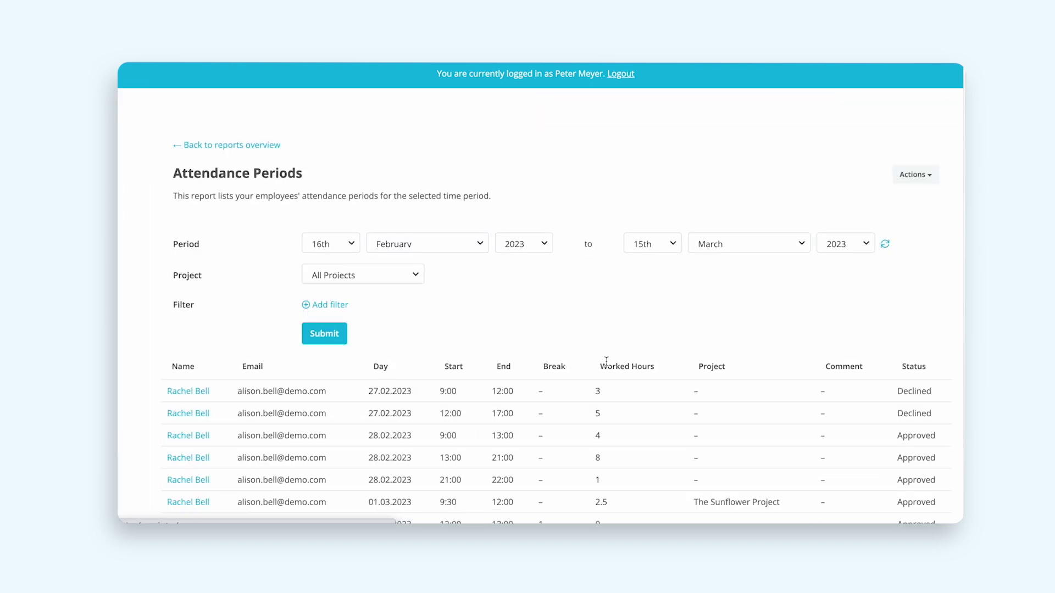
{"action": "left_click", "coordinate": [415, 274]}
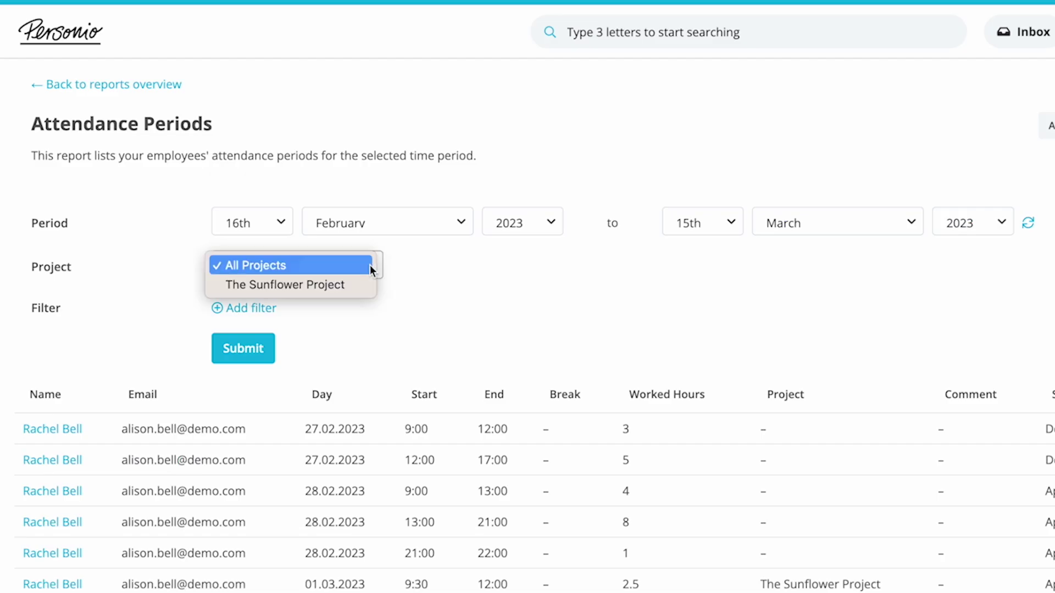
{"action": "left_click", "coordinate": [411, 288]}
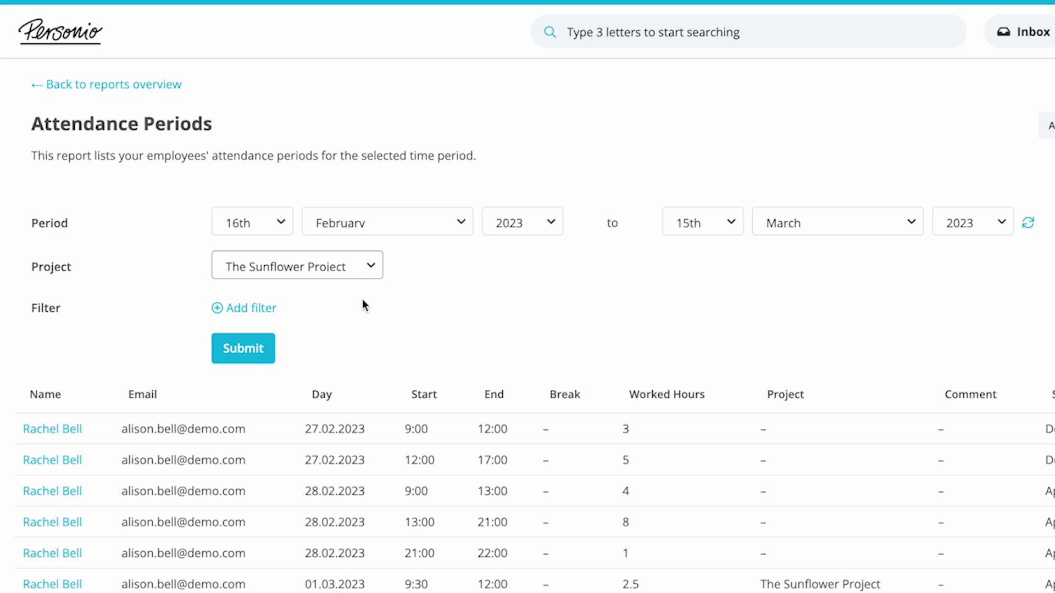
{"action": "scroll", "coordinate": [363, 316], "scroll_direction": "down", "scroll_amount": 1}
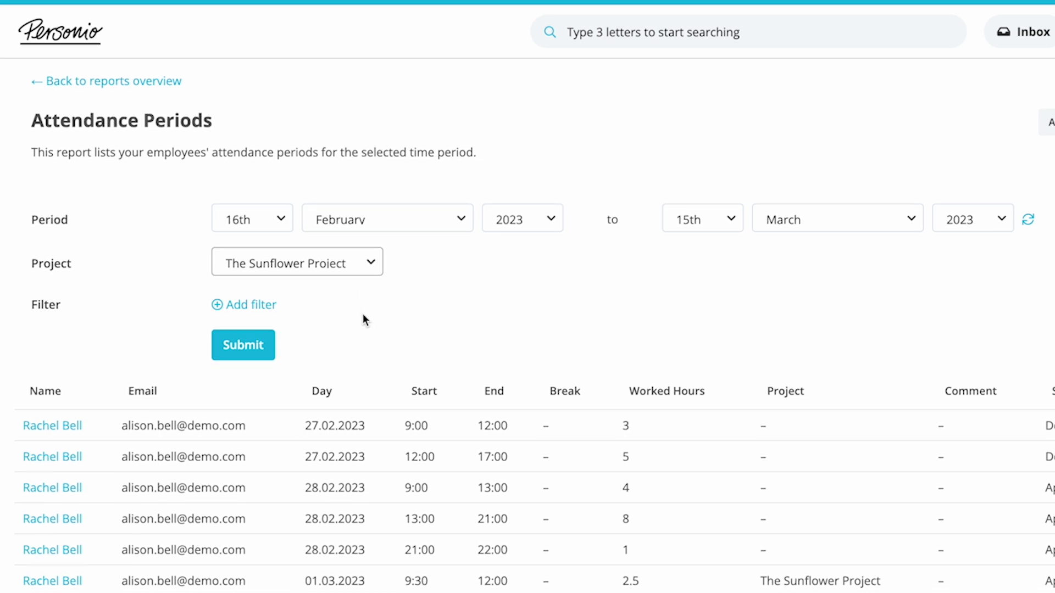
{"action": "left_click", "coordinate": [273, 345]}
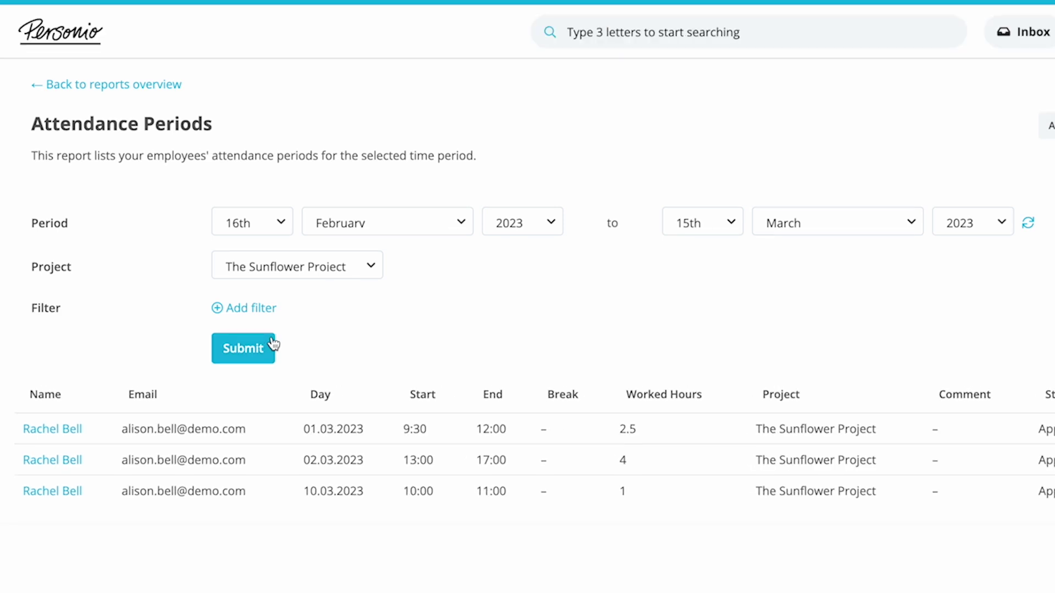